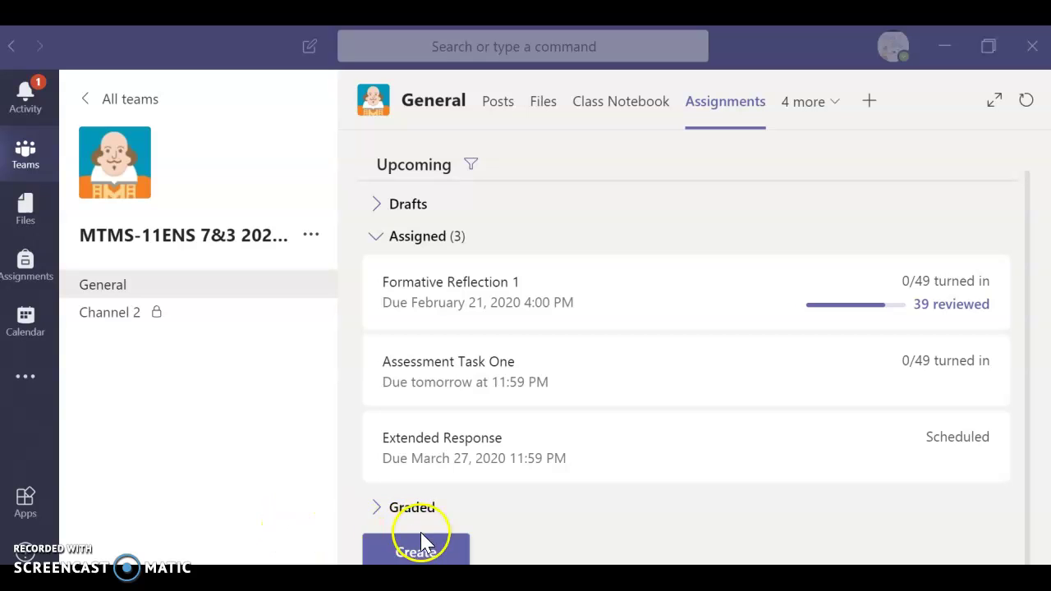
# - Create a new assignment in the class team and title it "short answer"
pyautogui.click(435, 552)
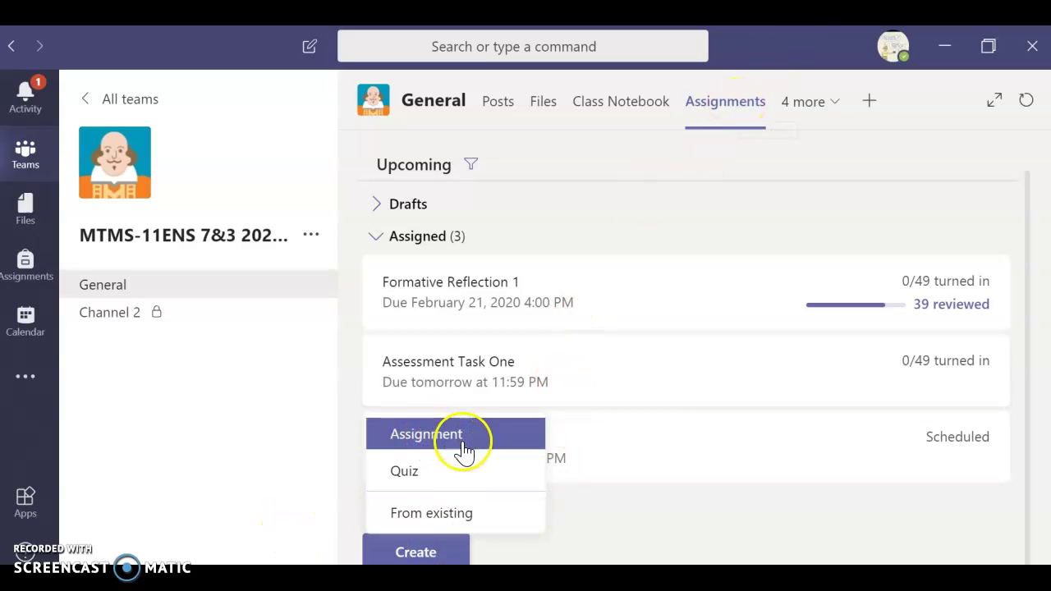
pyautogui.click(433, 444)
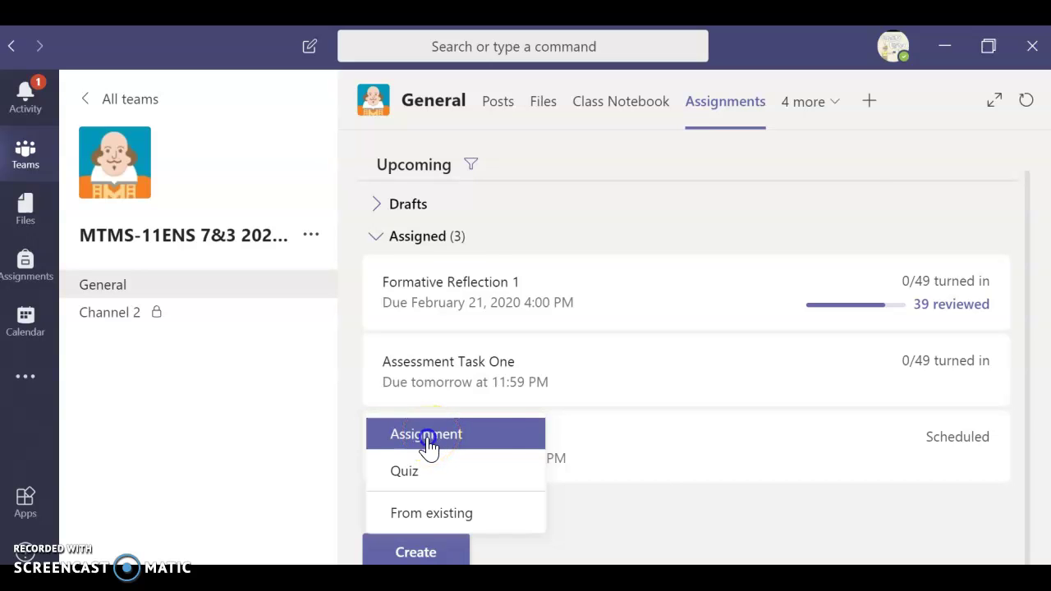
pyautogui.click(427, 444)
pyautogui.click(447, 256)
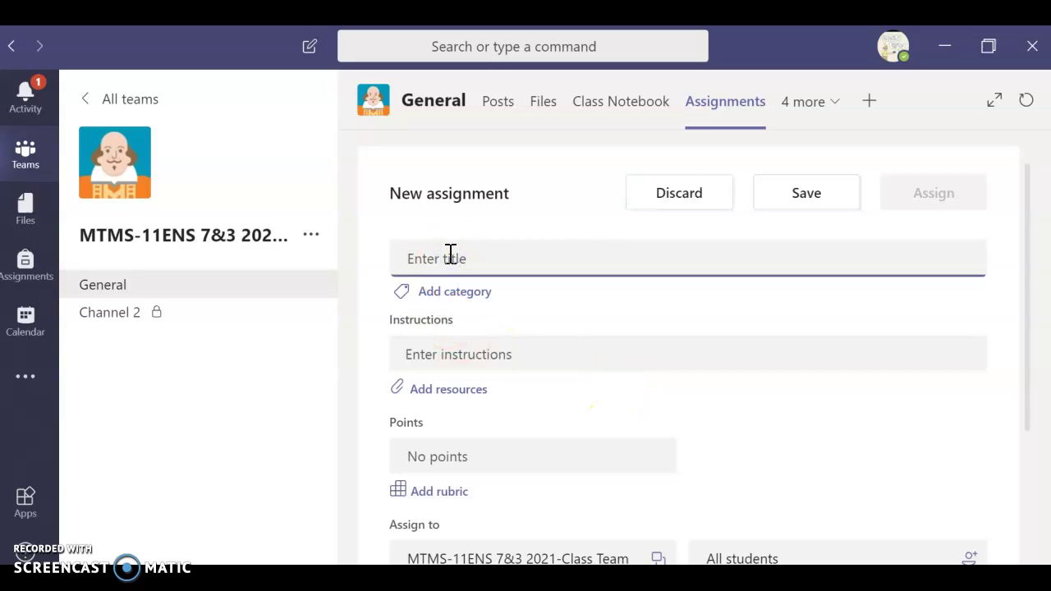
pyautogui.write('short answer')
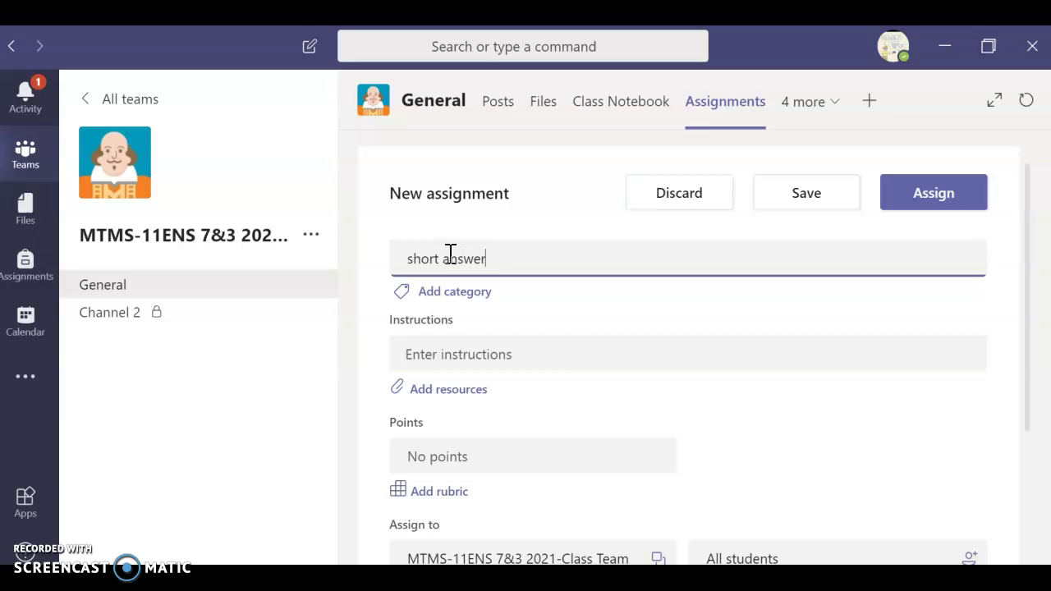
# - Enter the assignment instructions "upload you document within the time limit" and set the points to 15
pyautogui.click(438, 354)
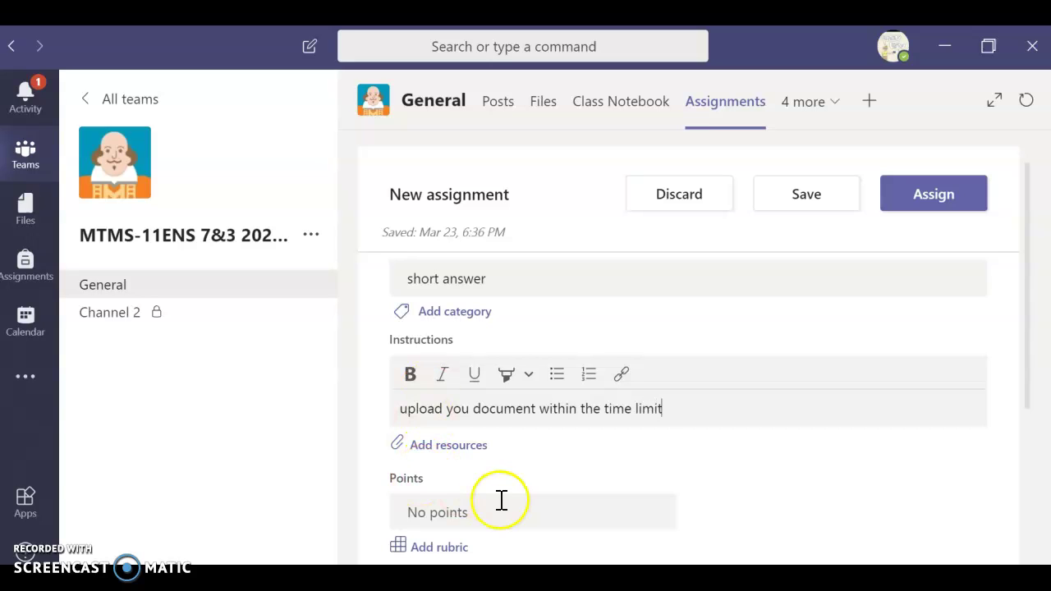
pyautogui.scroll(-2, 597, 472)
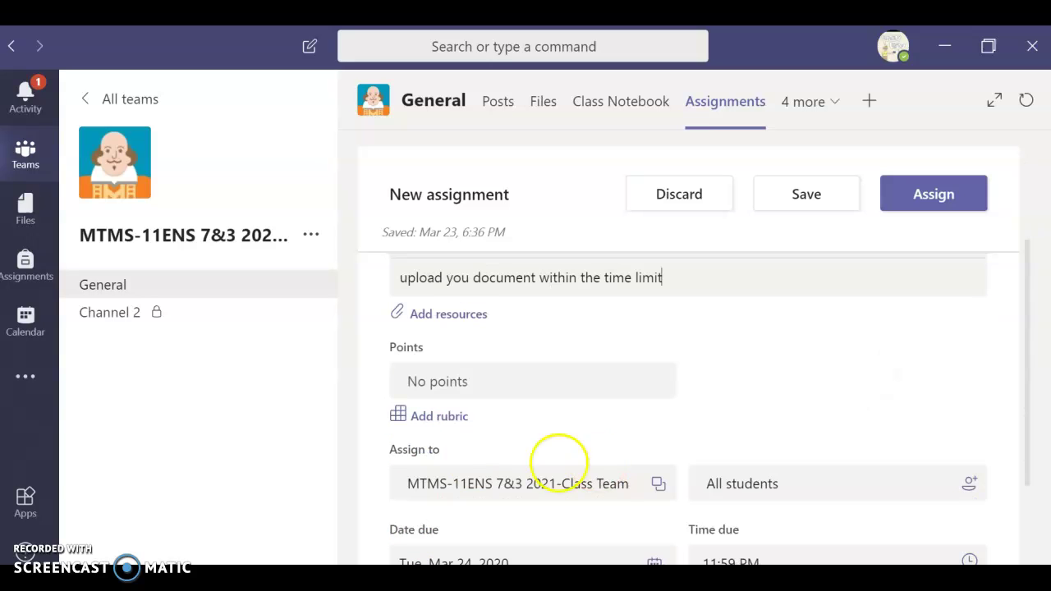
pyautogui.click(429, 386)
pyautogui.write('15')
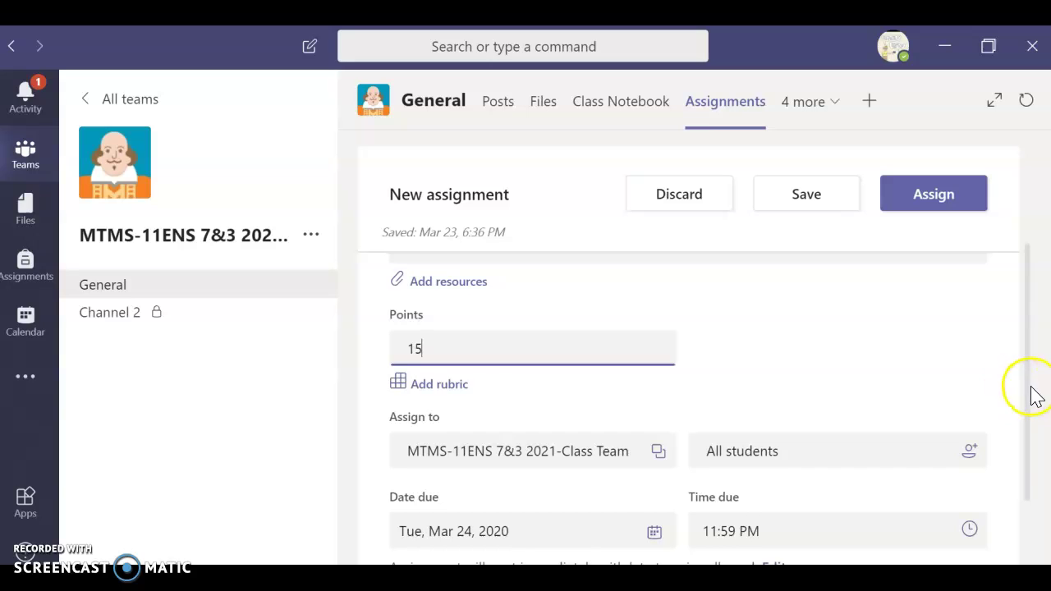
# - Edit the assignment timeline and schedule the assignment to post at 10:00 AM
pyautogui.moveTo(1032, 392); pyautogui.dragTo(1033, 434)
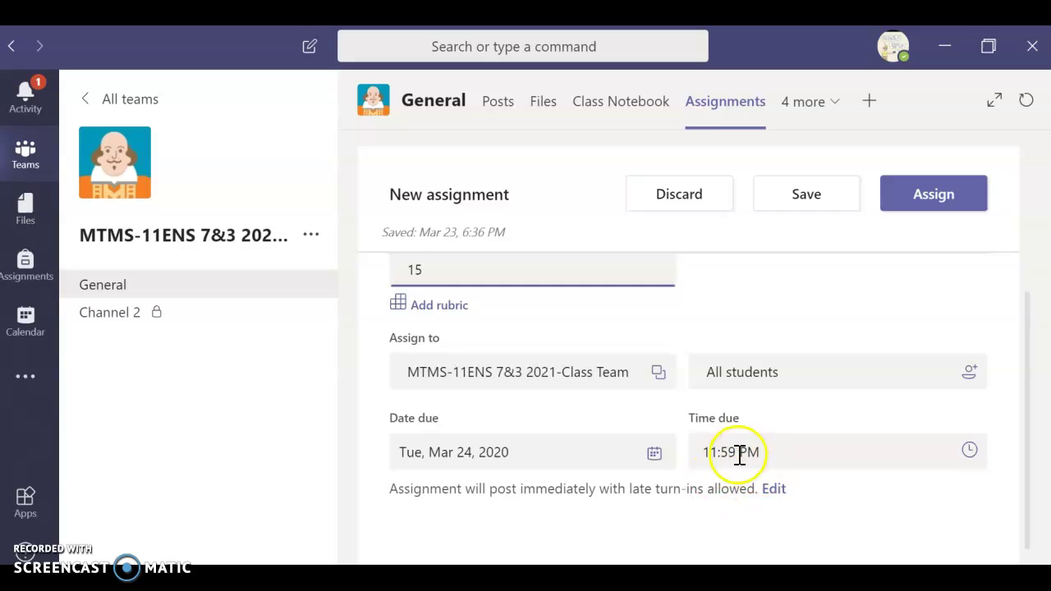
pyautogui.click(778, 492)
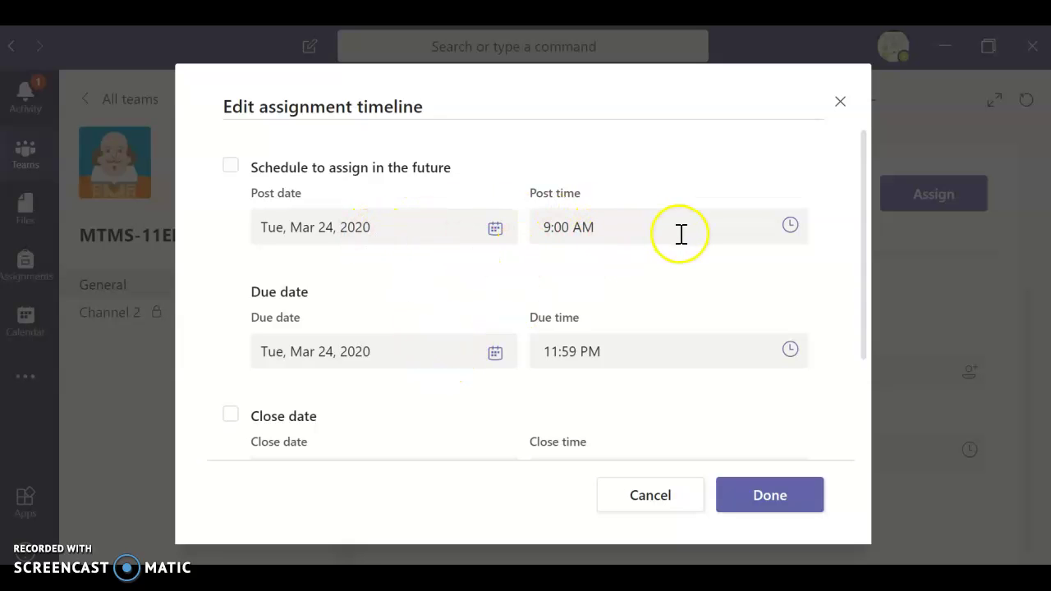
pyautogui.click(794, 230)
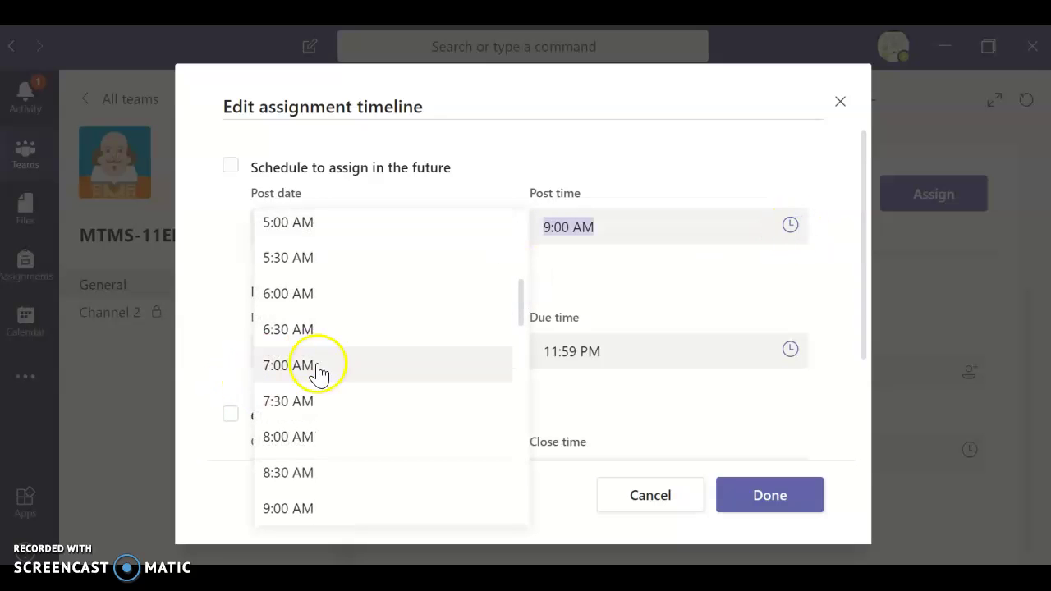
pyautogui.scroll(-3, 447, 282)
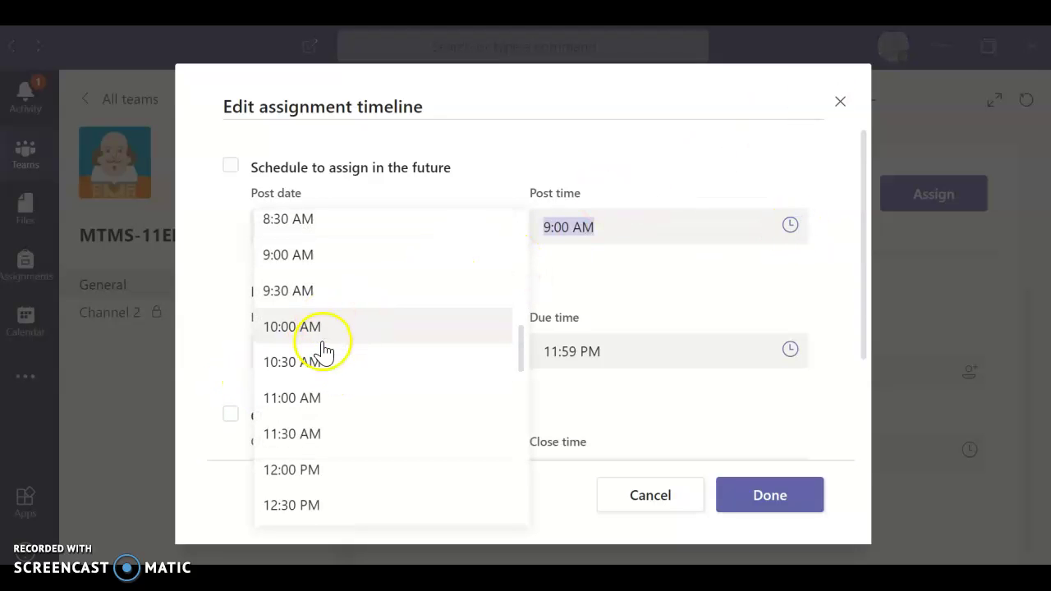
pyautogui.click(292, 329)
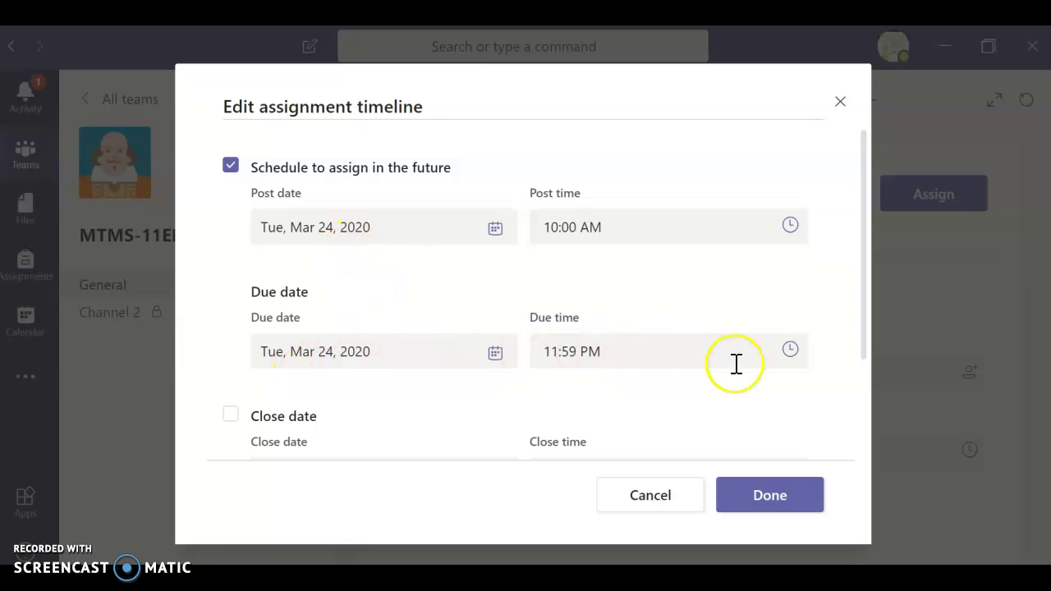
# - Set the assignment's due time to 11:00 AM in the timeline
pyautogui.click(793, 353)
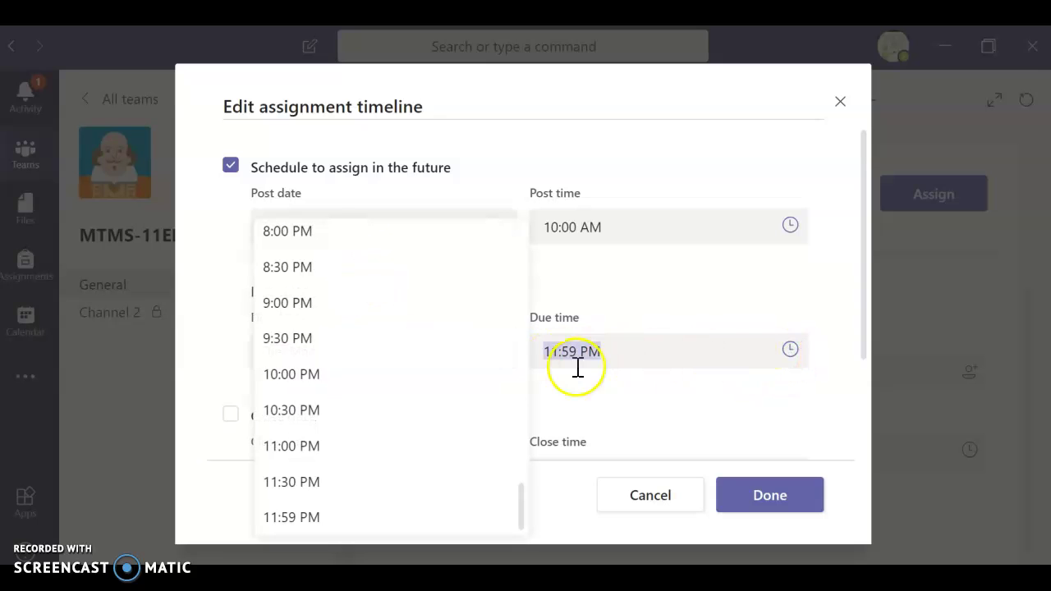
pyautogui.click(394, 465)
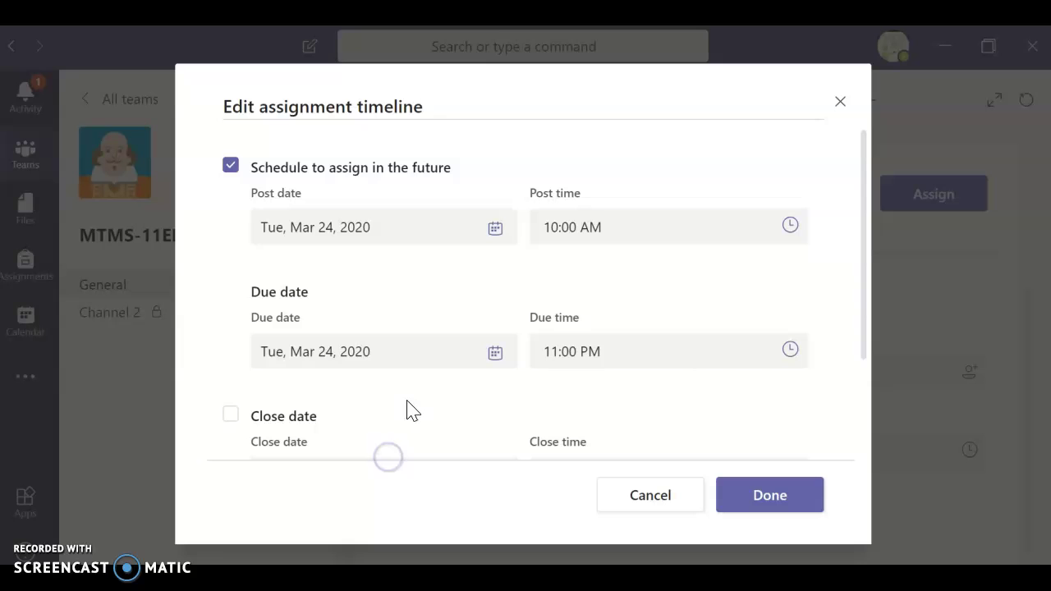
pyautogui.click(793, 355)
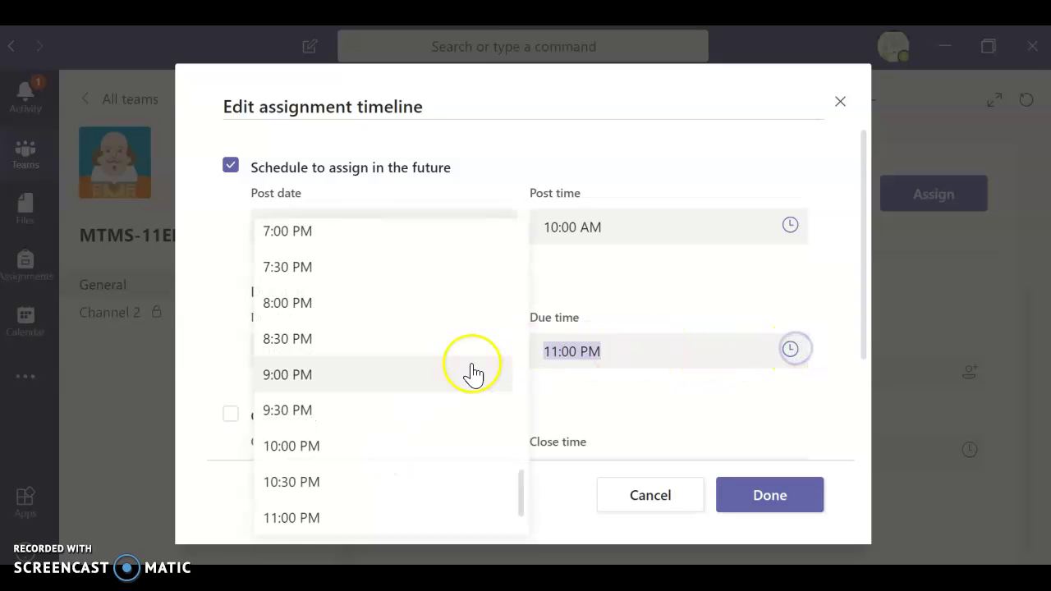
pyautogui.moveTo(521, 498); pyautogui.dragTo(521, 363)
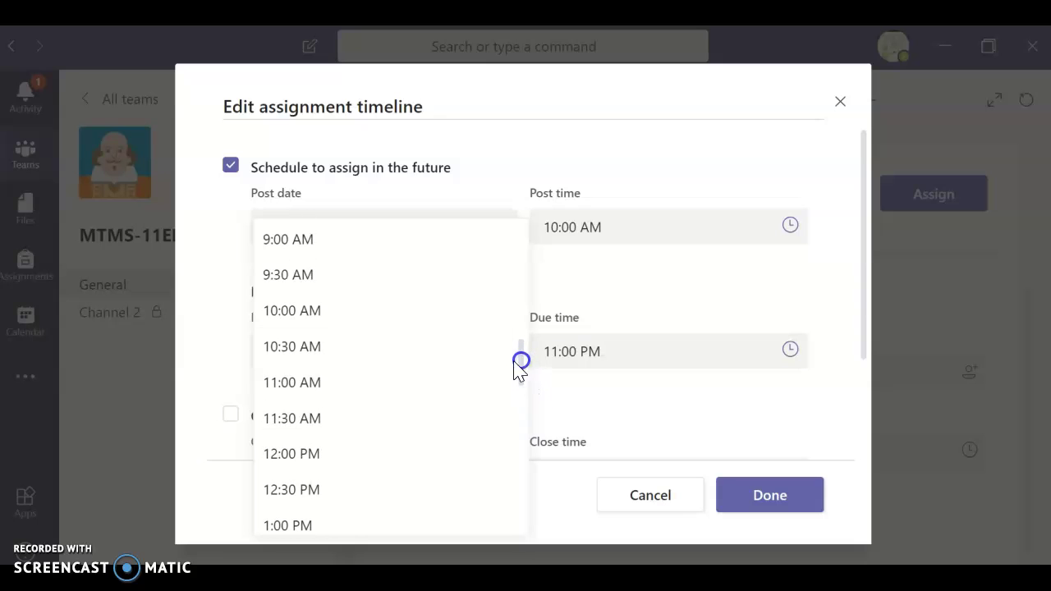
pyautogui.click(367, 383)
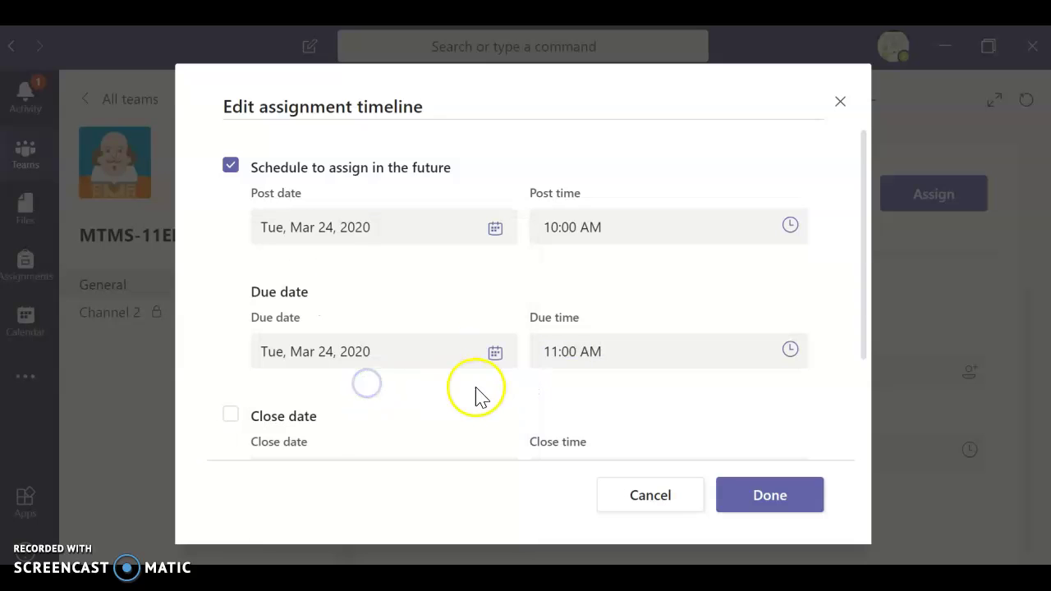
# - Enable the close date so late turn-ins are not allowed, and confirm the assignment timeline
pyautogui.click(232, 419)
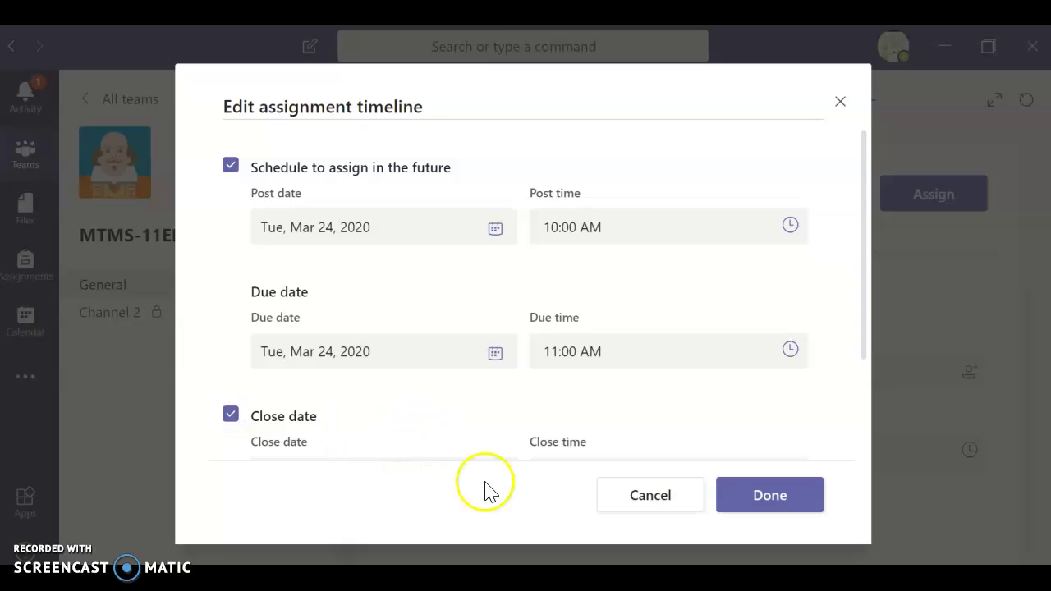
pyautogui.moveTo(862, 328); pyautogui.dragTo(863, 433)
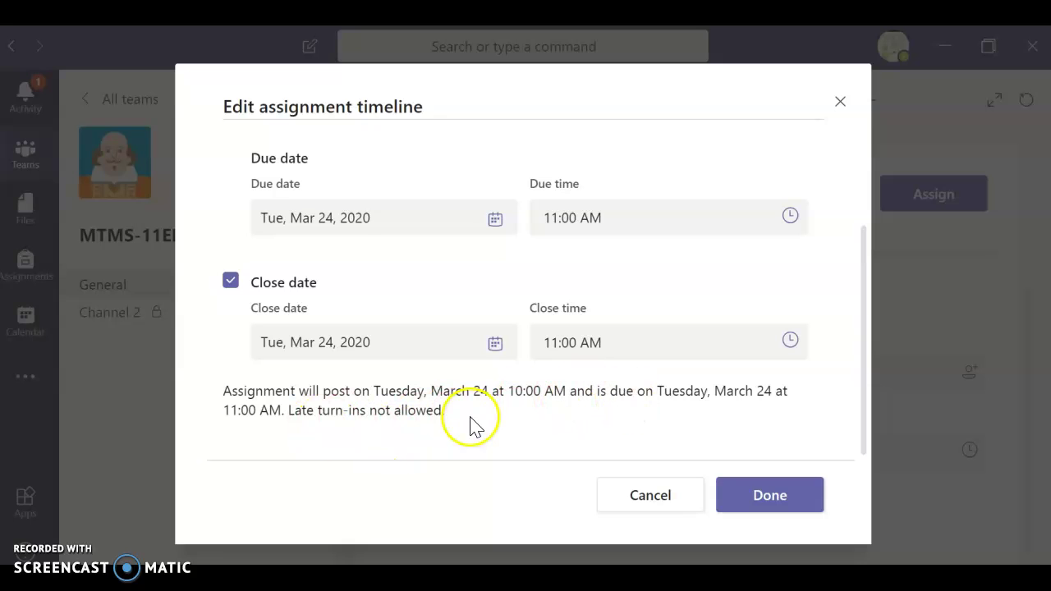
pyautogui.click(794, 502)
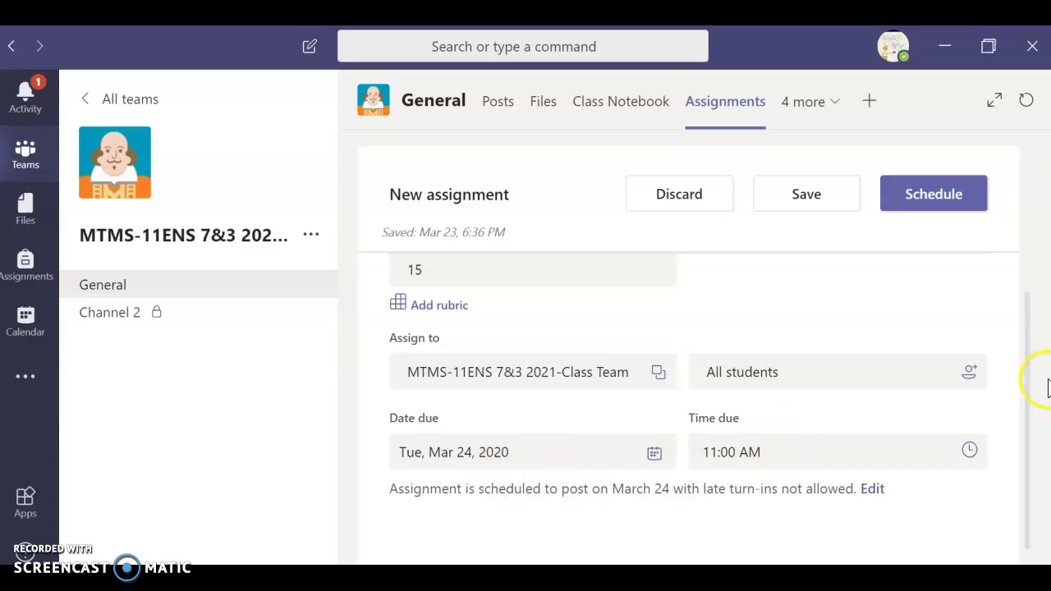
pyautogui.moveTo(1029, 400); pyautogui.dragTo(1031, 372)
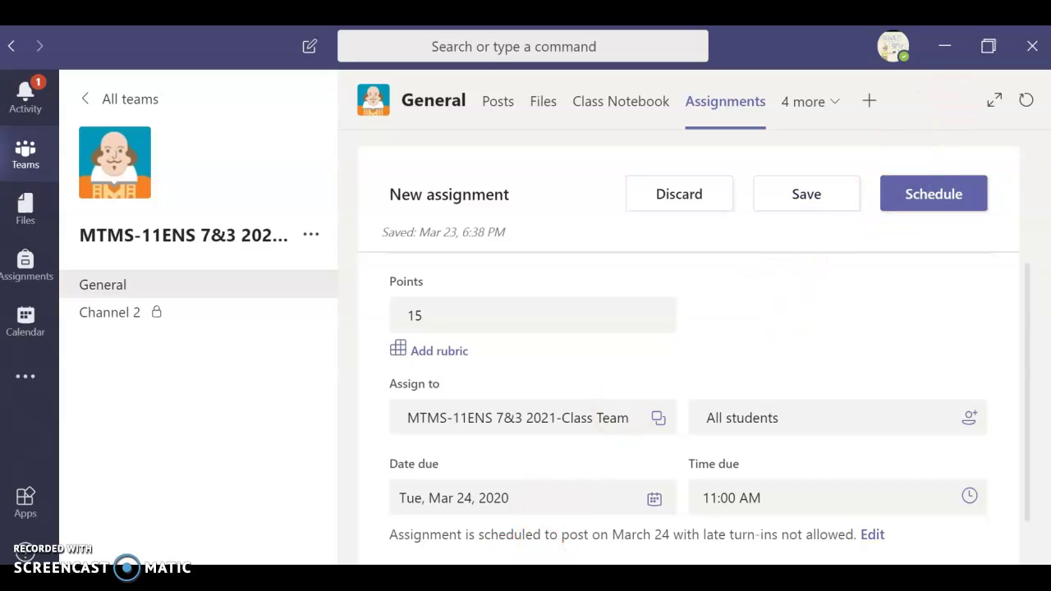
# - Switch to the Recording Assignments video and play it to watch the student view
pyautogui.click(383, 578)
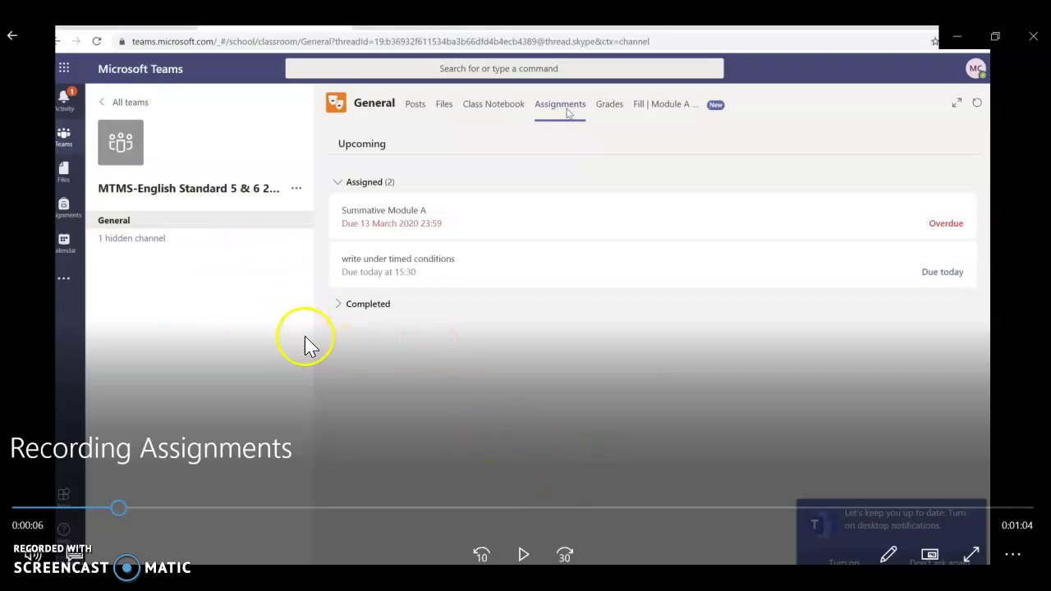
pyautogui.click(524, 555)
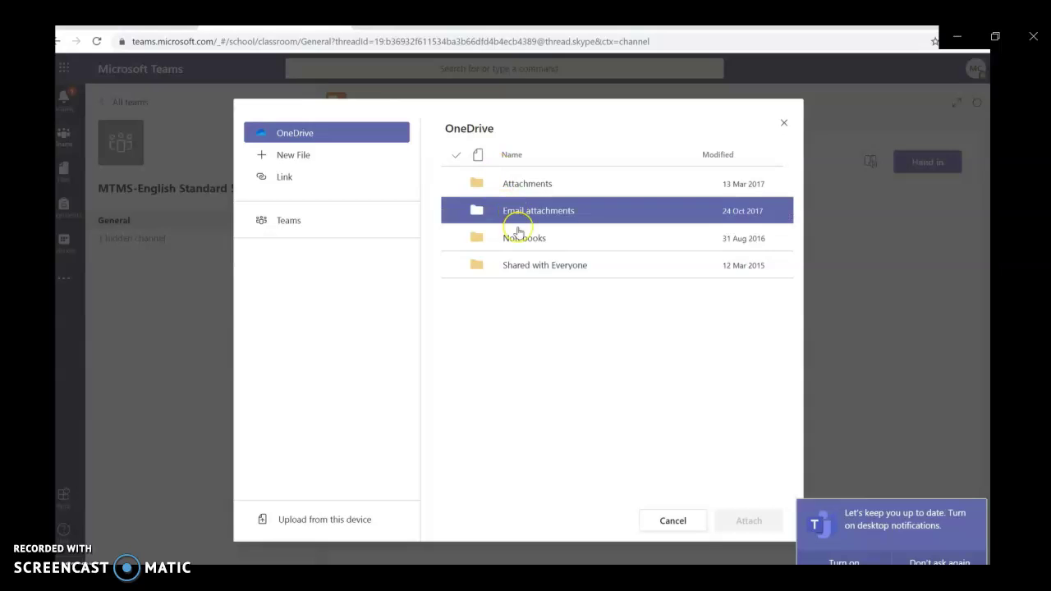
# - Upload English Summative from the English folder on the device as work for "write under timed conditions" and hand it in
pyautogui.click(319, 521)
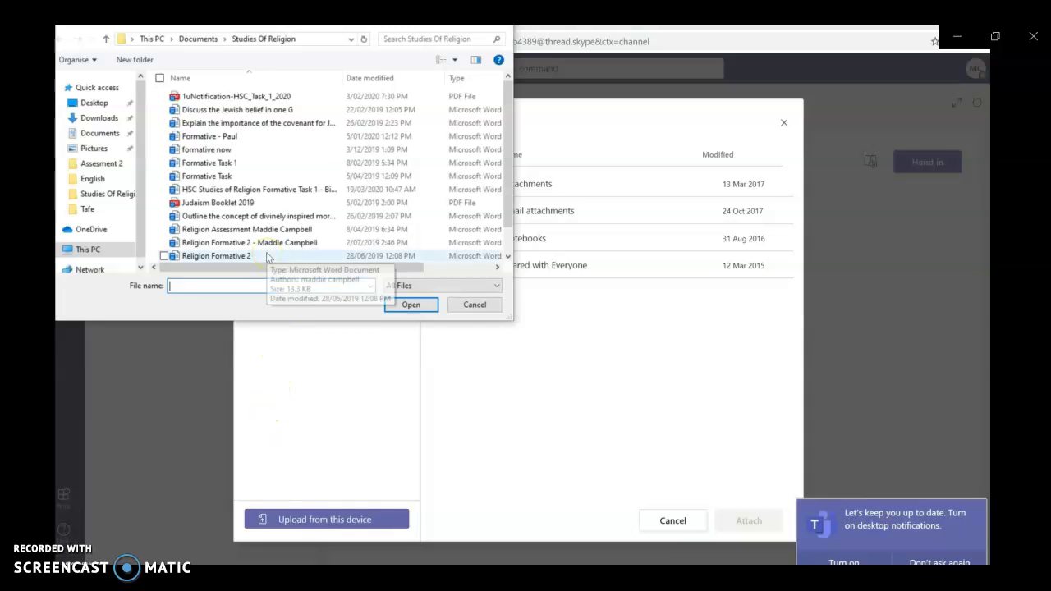
pyautogui.click(93, 179)
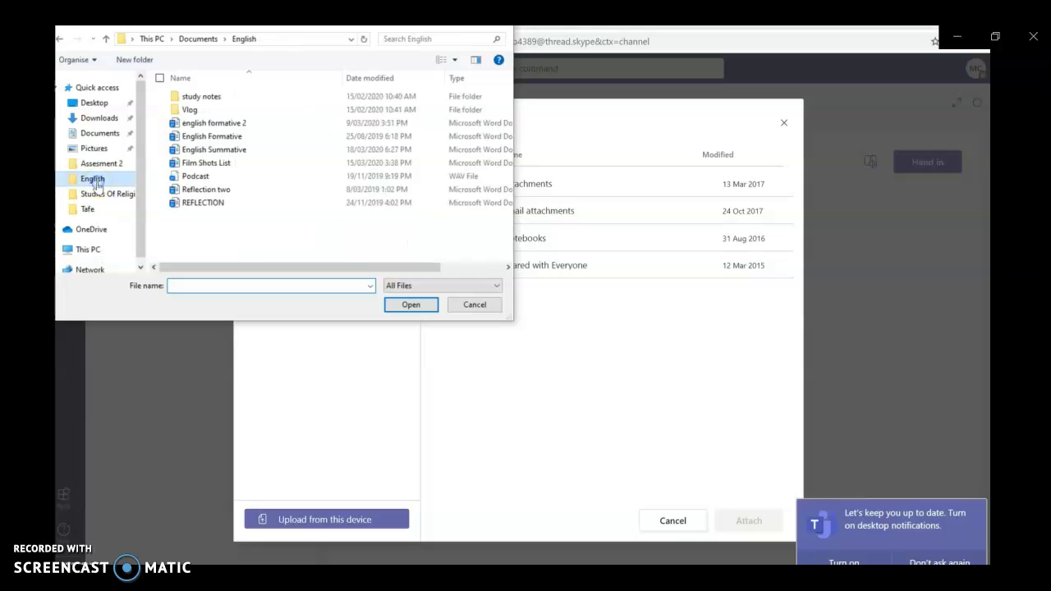
pyautogui.doubleClick(209, 152)
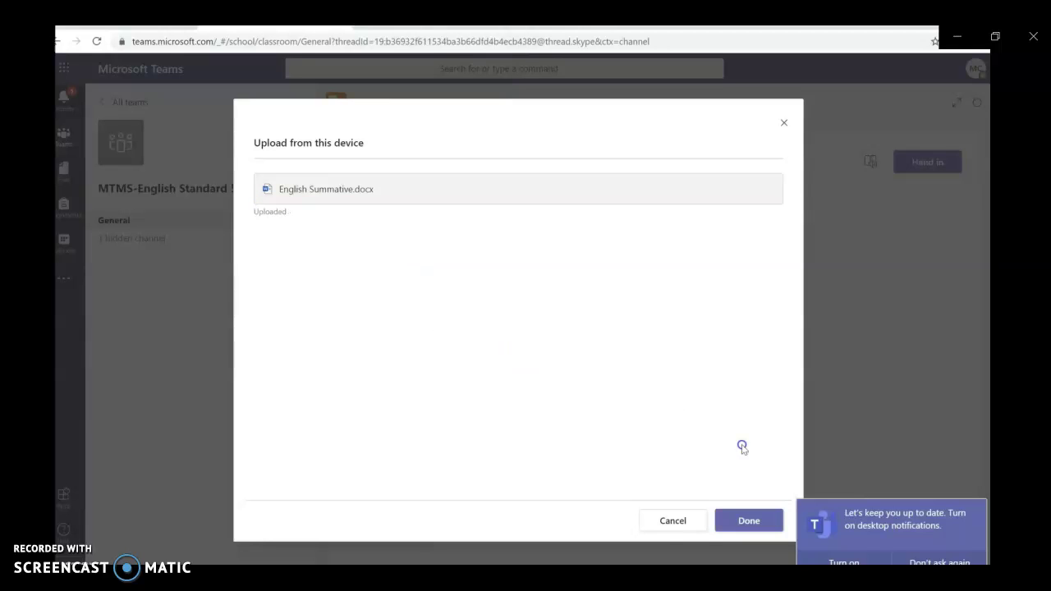
pyautogui.click(774, 521)
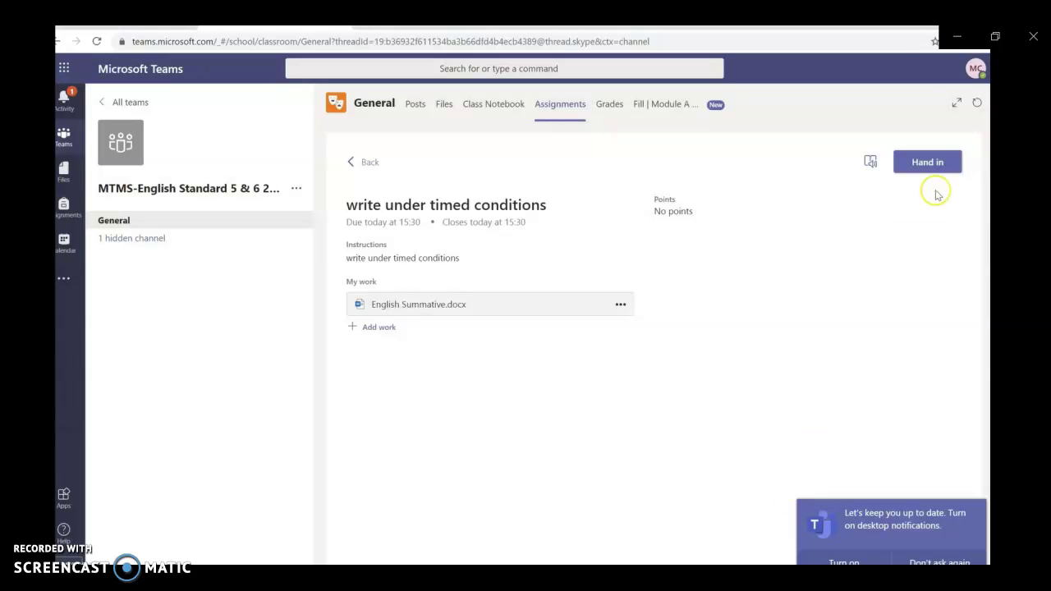
pyautogui.click(932, 163)
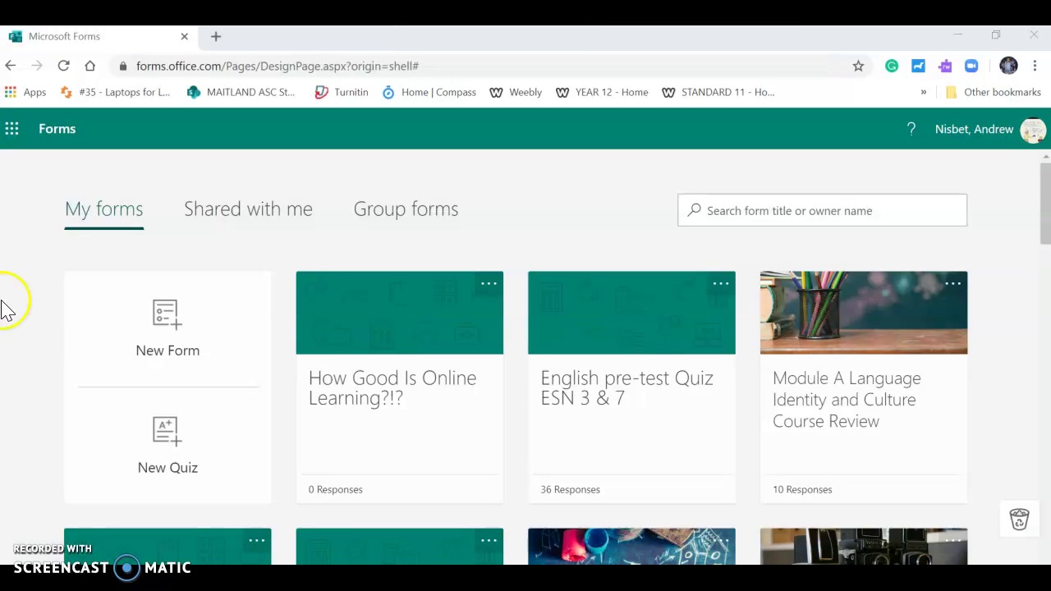
pyautogui.click(13, 131)
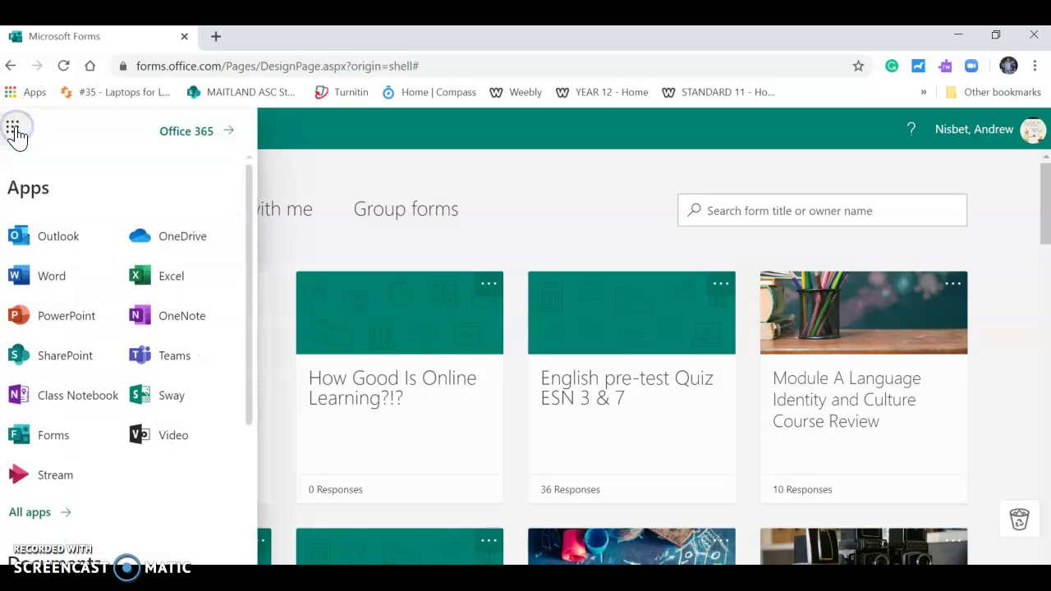
pyautogui.click(339, 153)
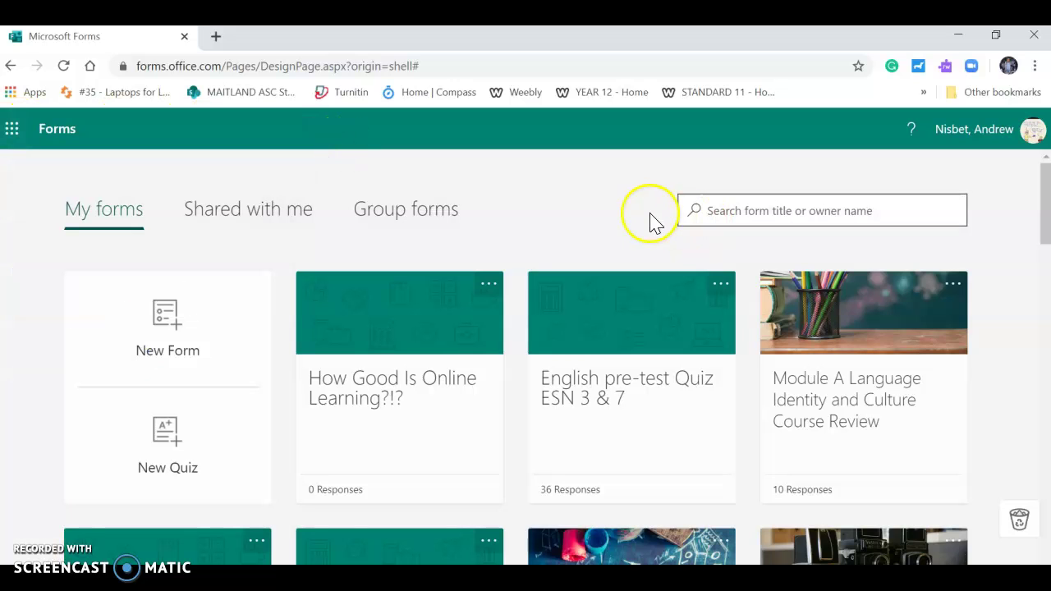
pyautogui.click(431, 413)
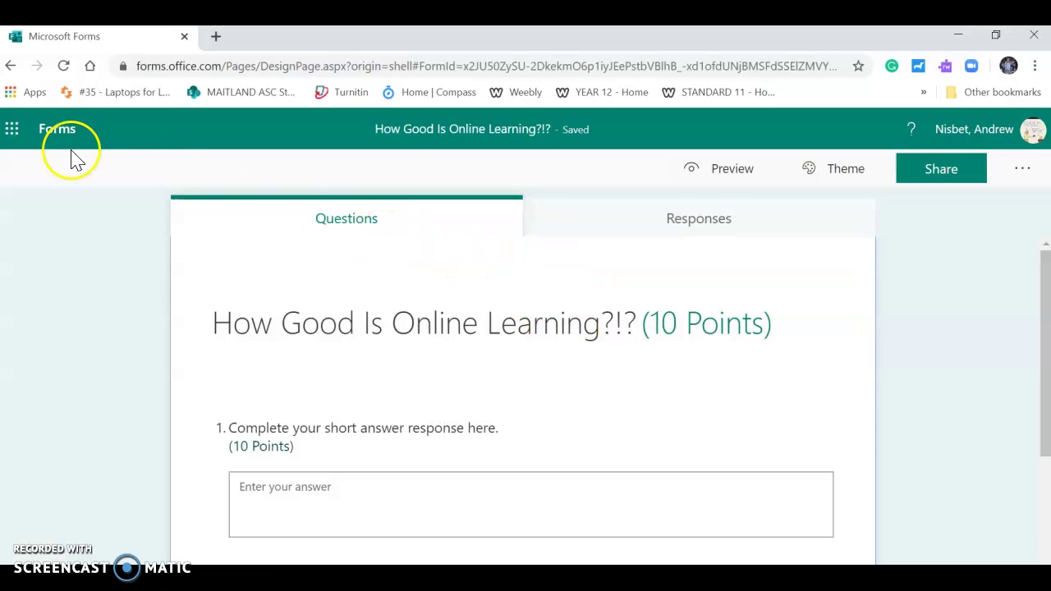
pyautogui.click(23, 129)
pyautogui.click(463, 247)
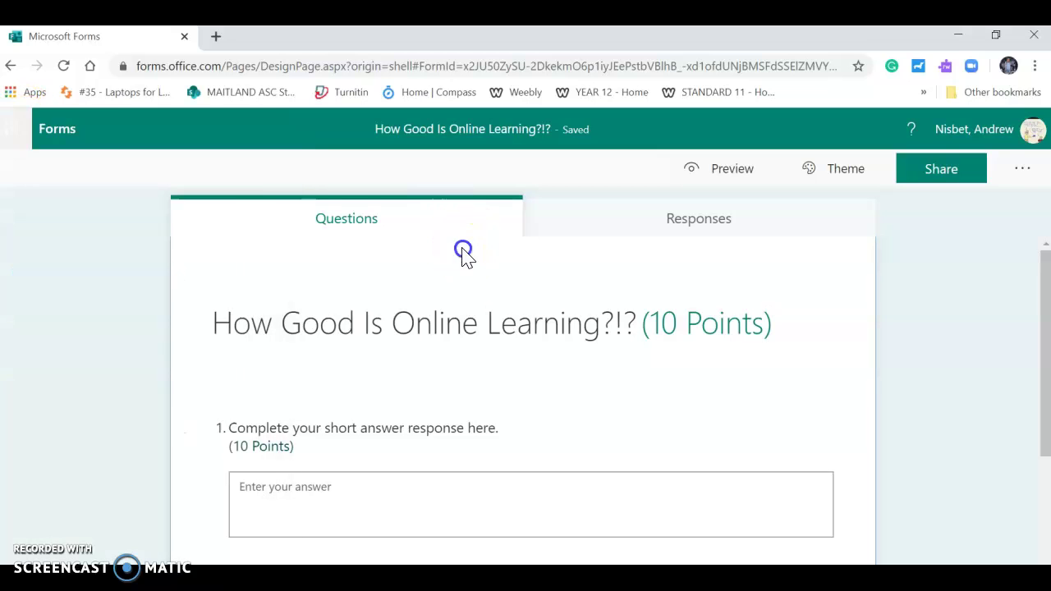
pyautogui.click(65, 130)
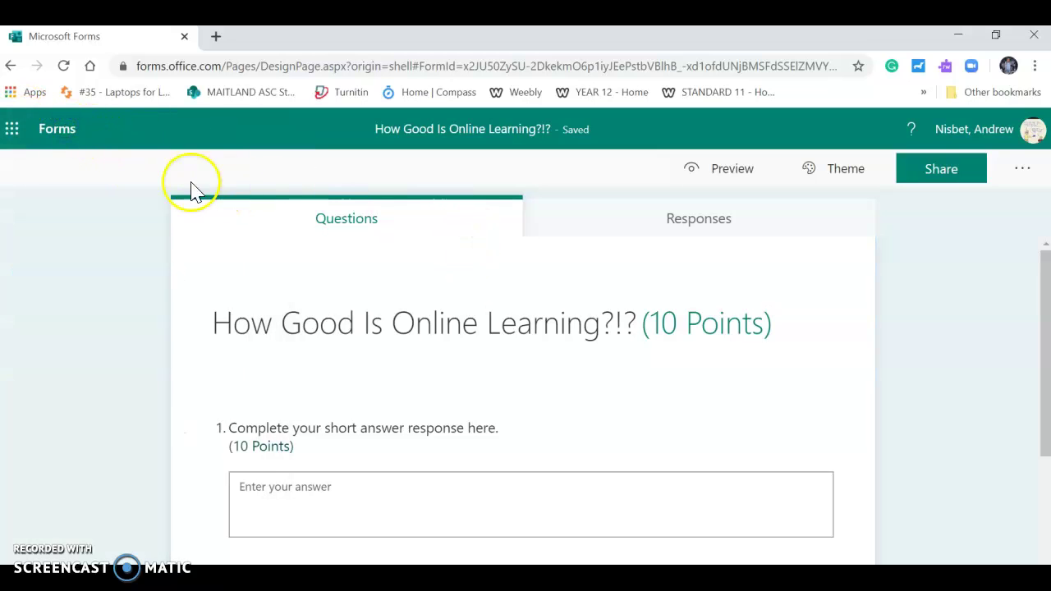
pyautogui.click(55, 131)
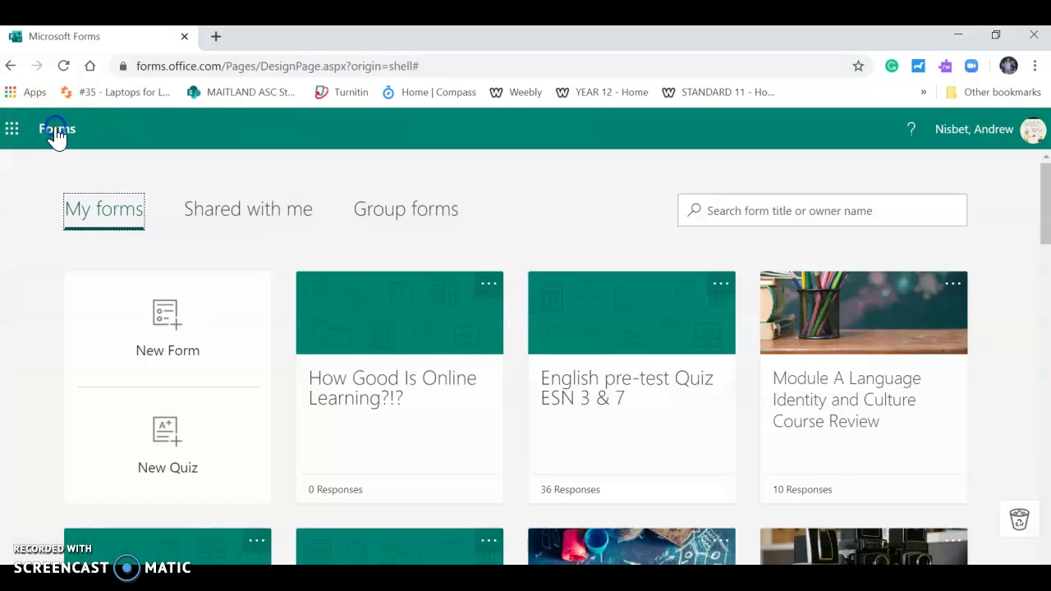
# - Create a new quiz in Forms and add a blank multiple-choice question to it
pyautogui.click(230, 472)
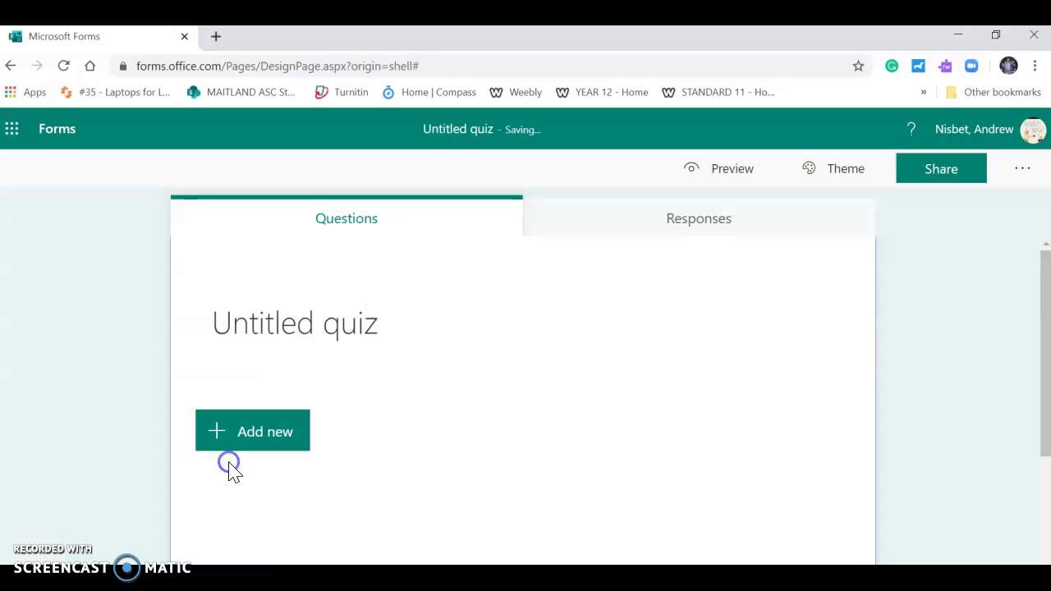
pyautogui.click(293, 437)
pyautogui.click(298, 432)
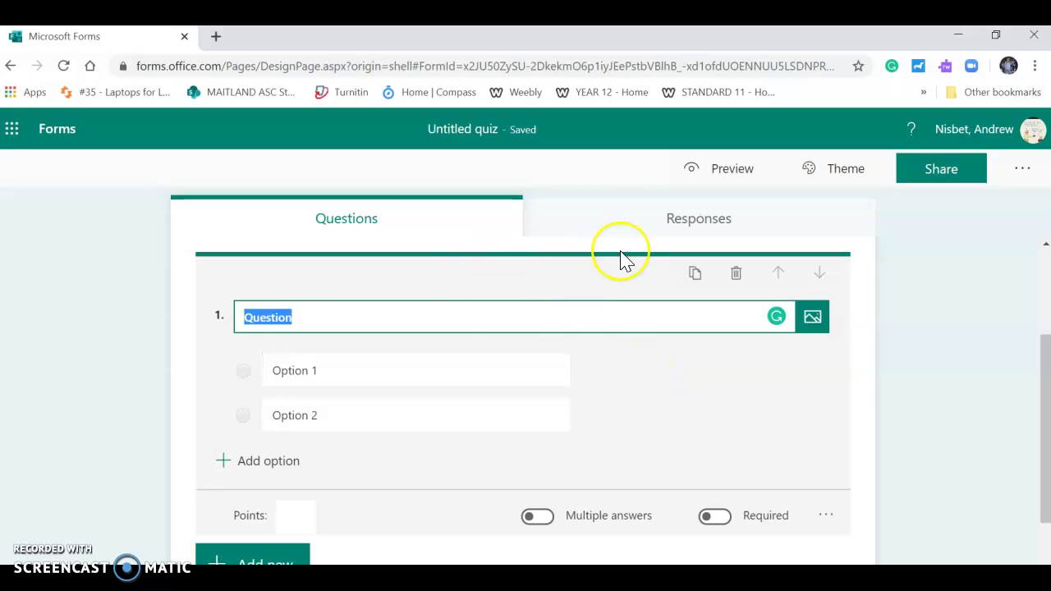
# - Return to the forms list, open the "How Good Is Online Learning?!?" quiz and review its short-answer question
pyautogui.click(11, 66)
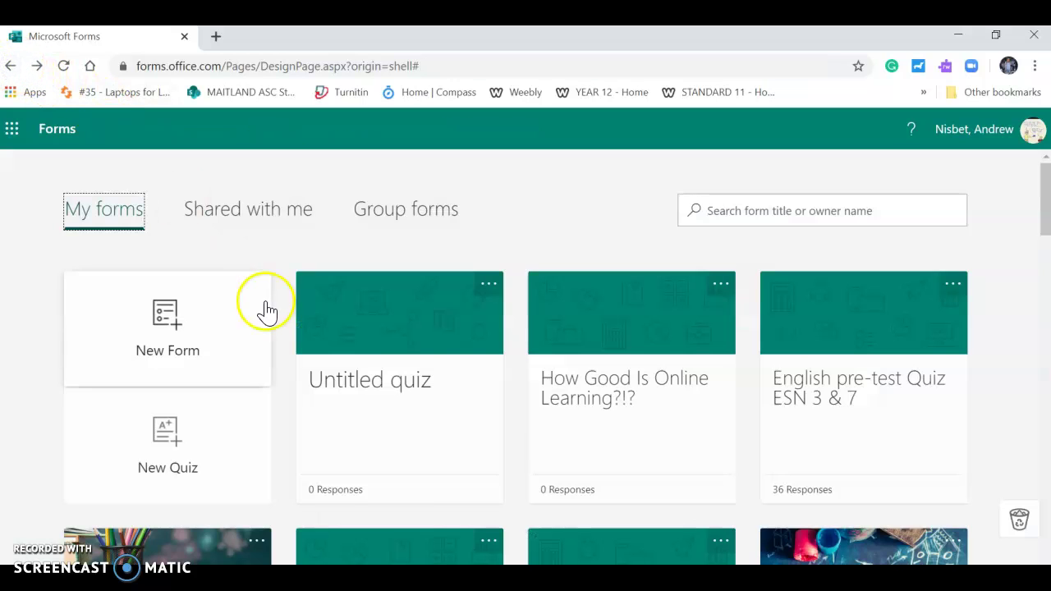
pyautogui.click(596, 376)
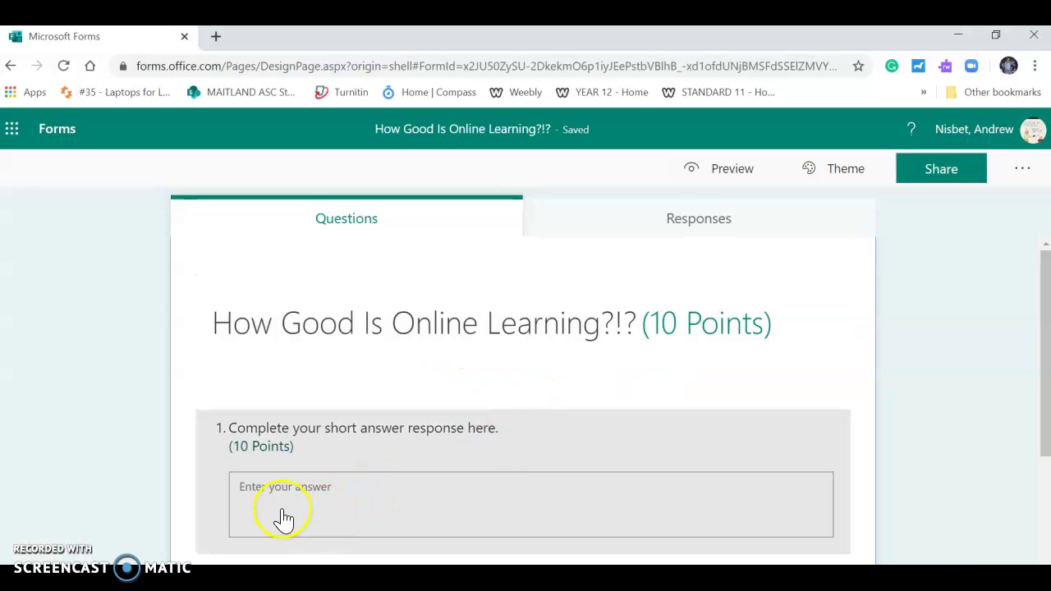
pyautogui.scroll(-1, 366, 497)
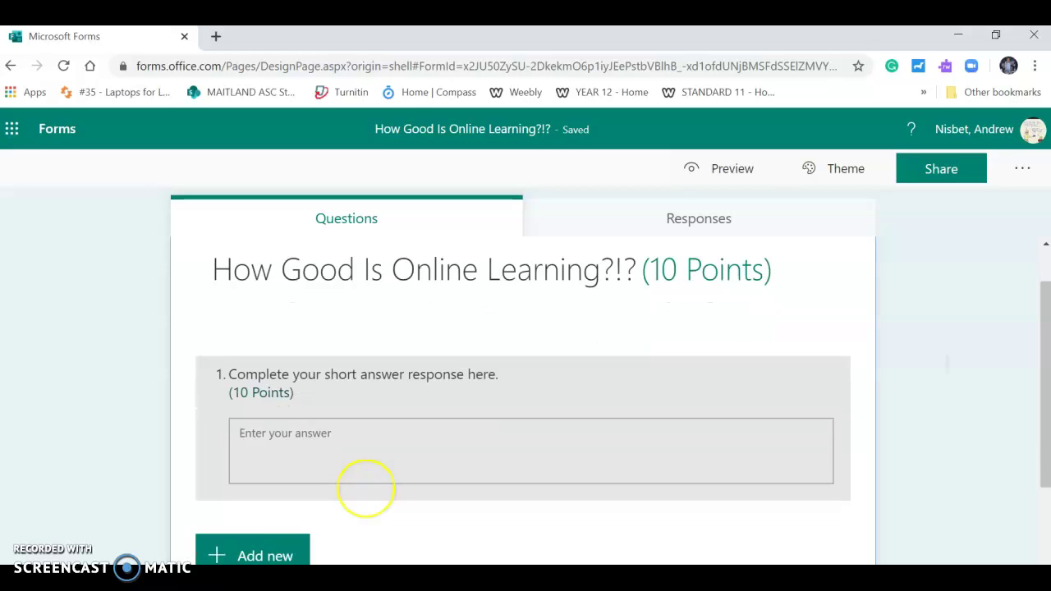
pyautogui.scroll(1, 364, 488)
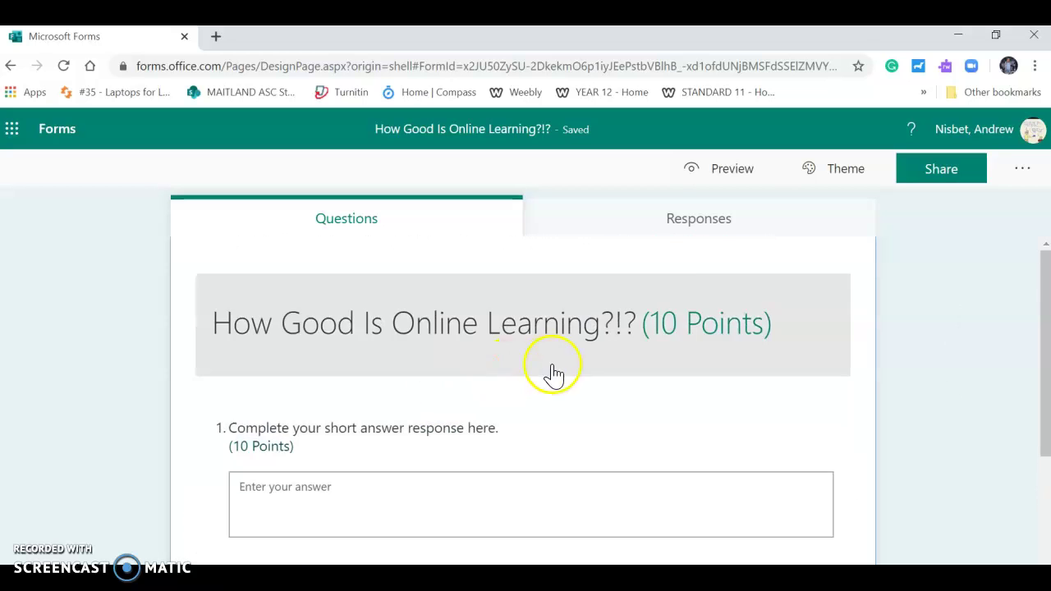
# - Open the quiz's settings and review the response options, including the start and end dates and times
pyautogui.click(942, 171)
pyautogui.click(1022, 170)
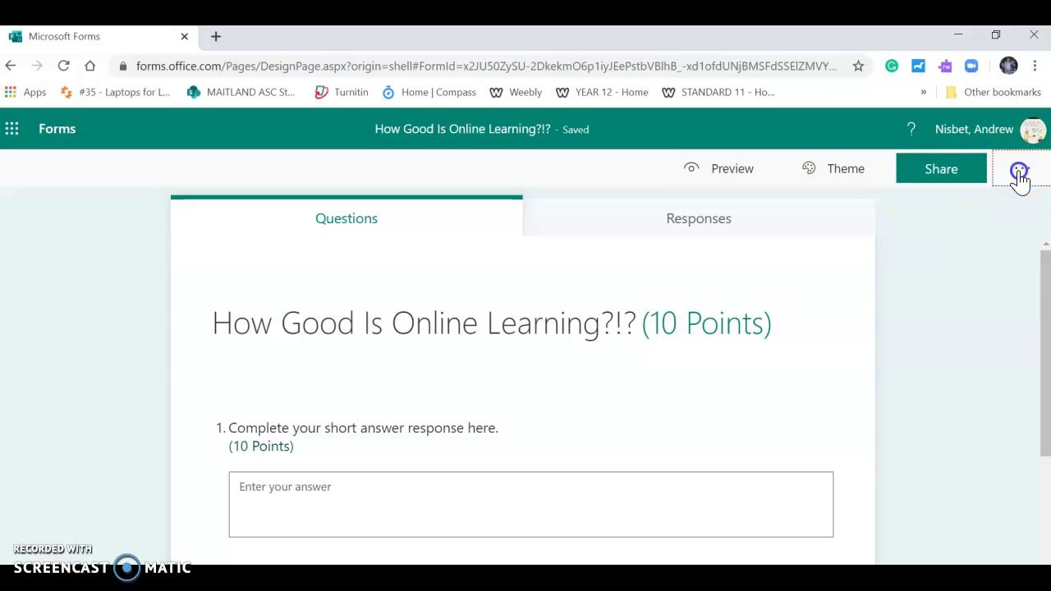
pyautogui.click(912, 208)
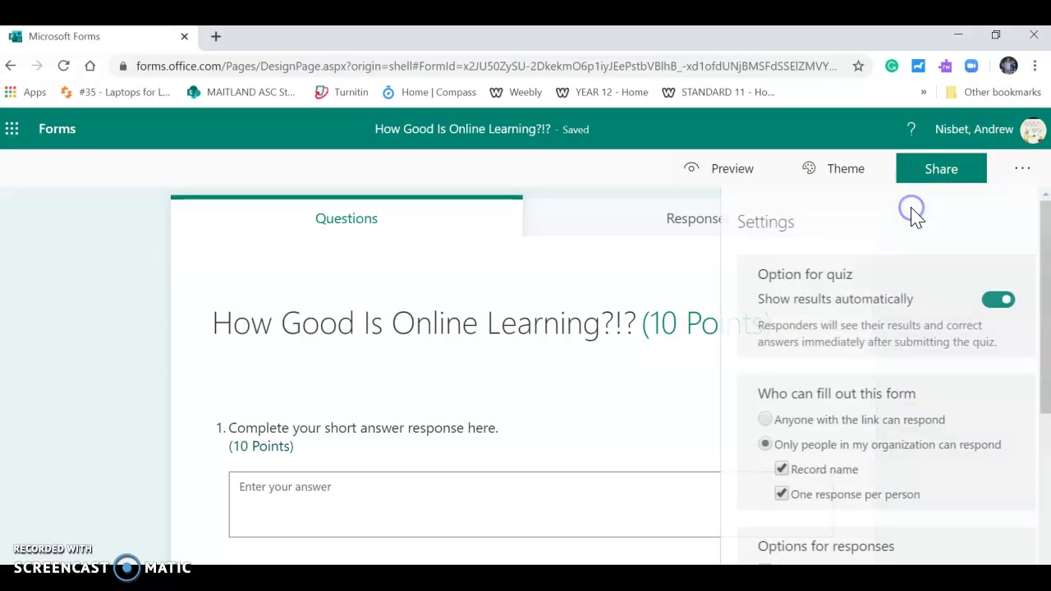
pyautogui.moveTo(1047, 287); pyautogui.dragTo(1046, 428)
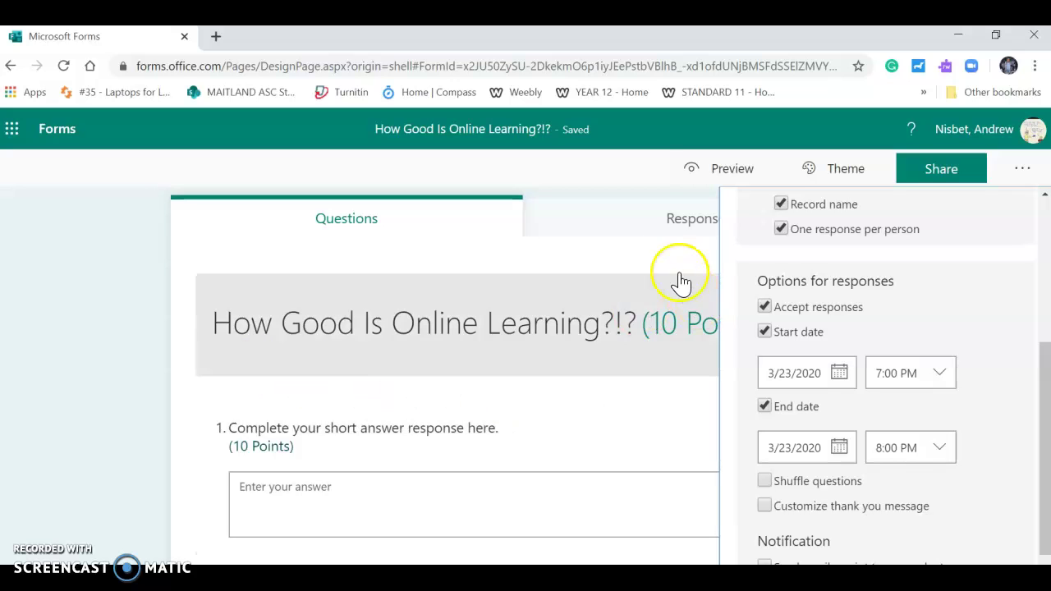
pyautogui.click(1022, 168)
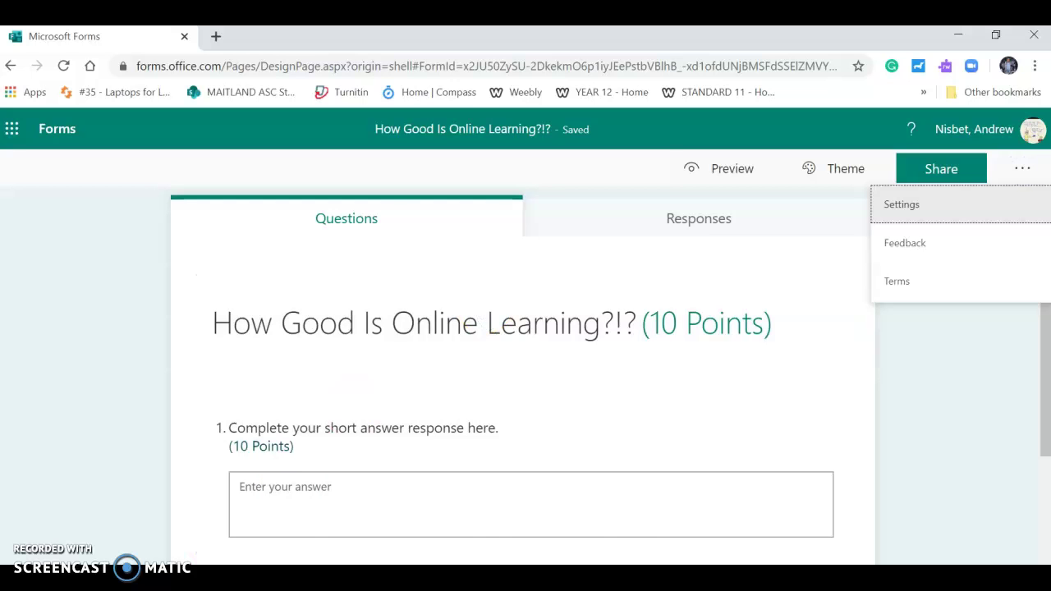
# - Switch to Microsoft Teams, open the "How Good Is Online Learning?!?" form link posted in the General channel to check student access, and return to Teams
pyautogui.click(220, 574)
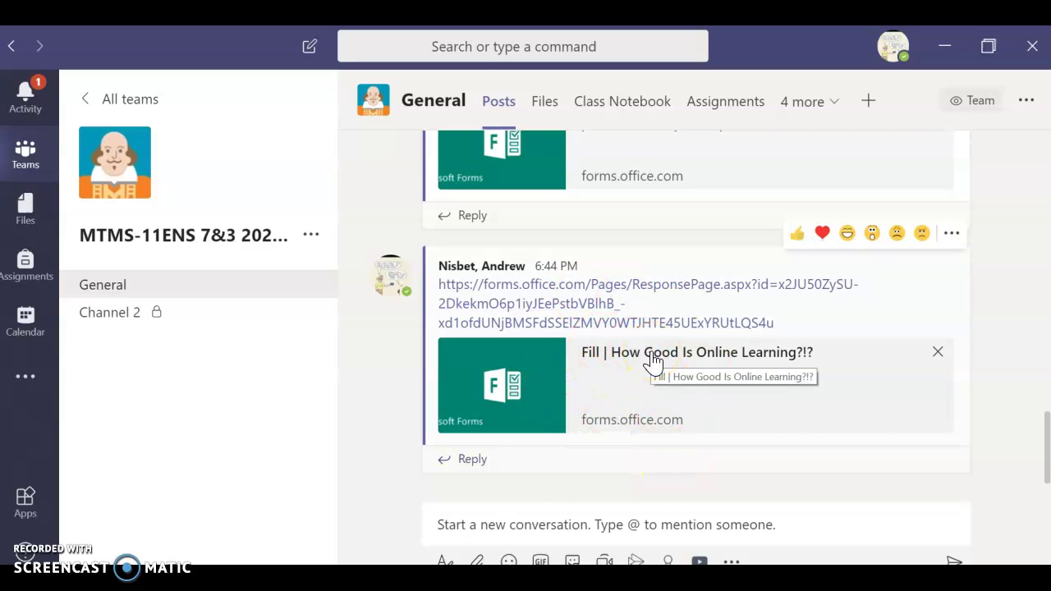
pyautogui.click(653, 361)
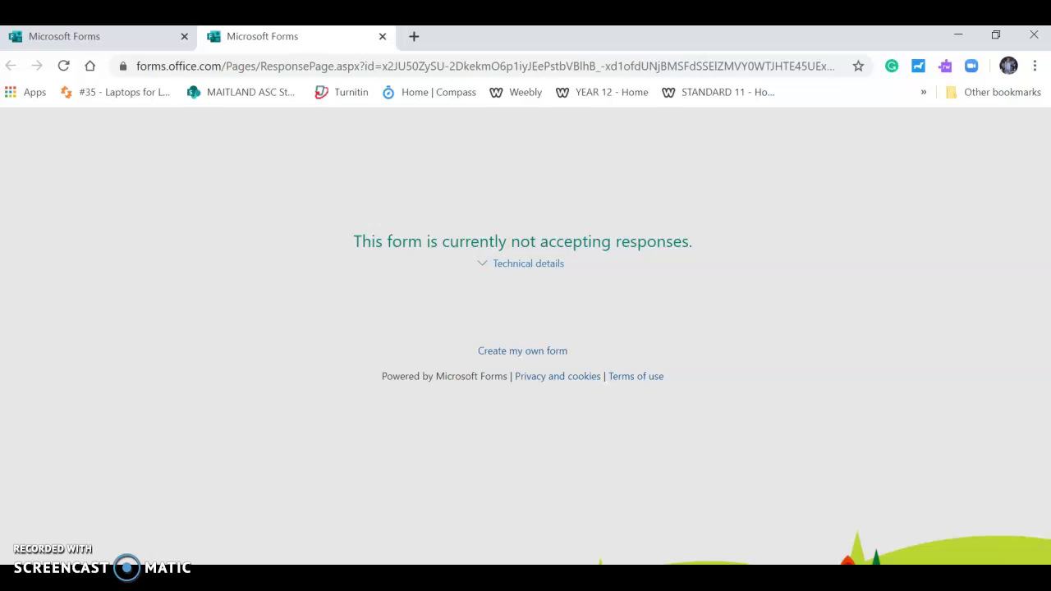
pyautogui.moveTo(300, 578)
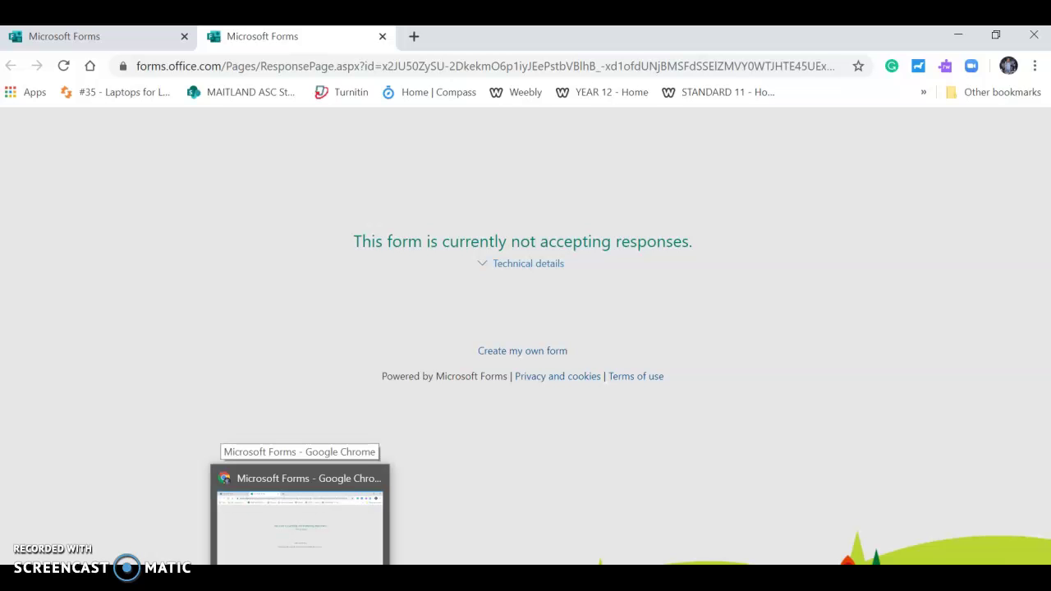
pyautogui.click(300, 578)
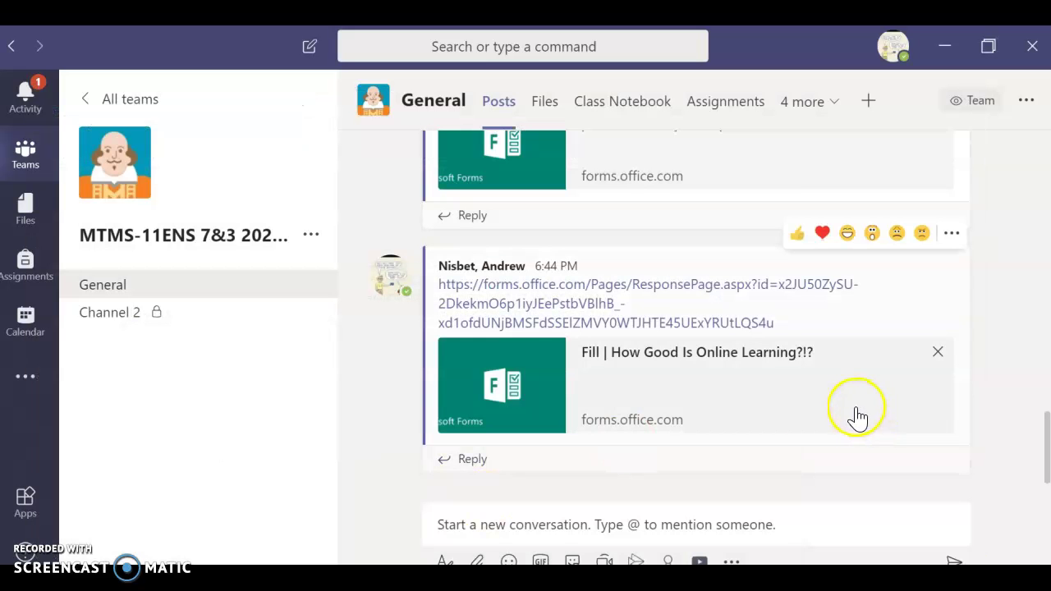